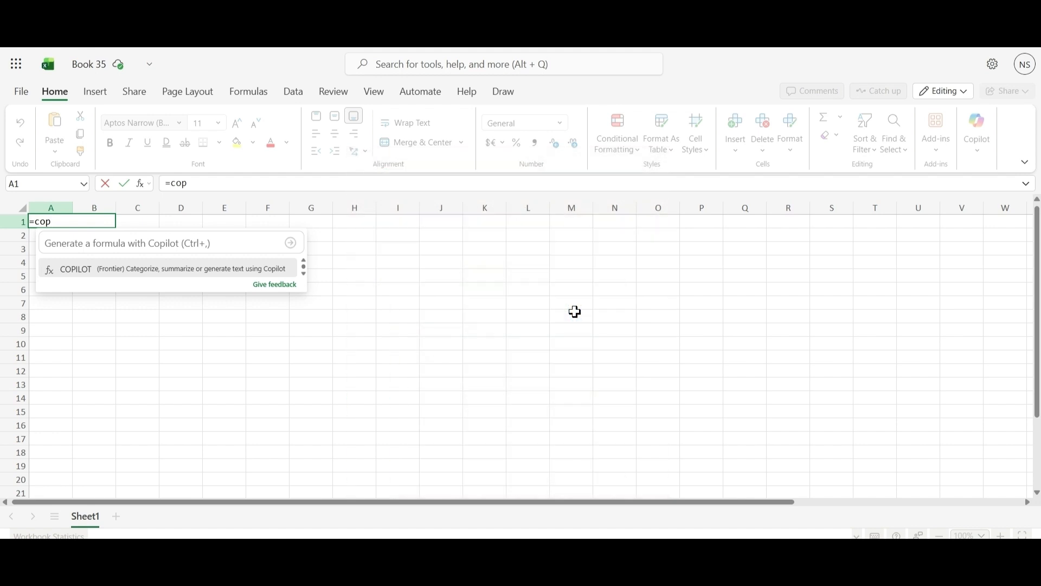
Enter =COPILOT("Please provide 20 diversified feedback on GenAI from multiple countries") in cell A1 and widen columns A and B.
text(ilot()
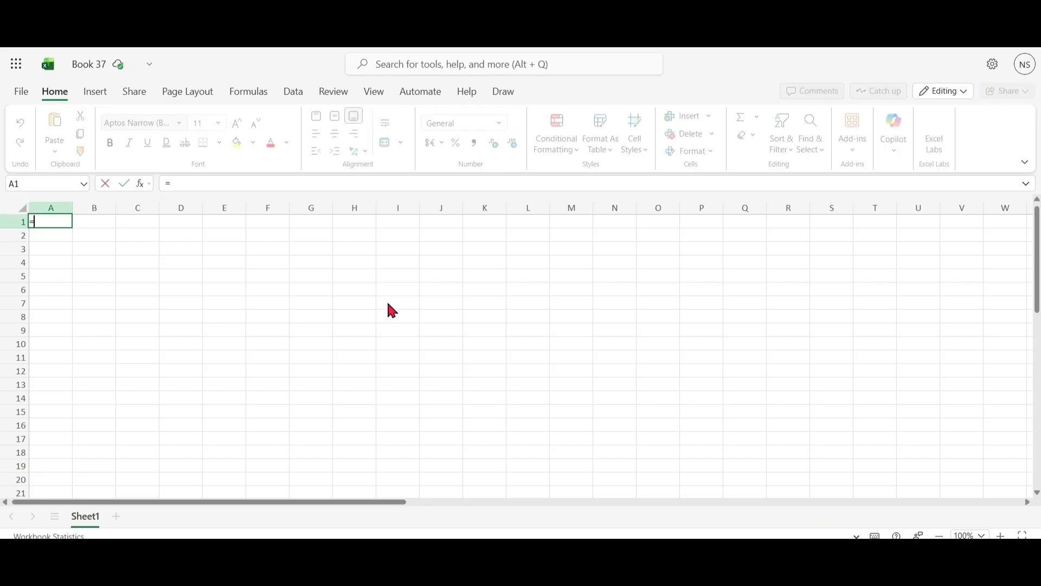
text(=copilot)
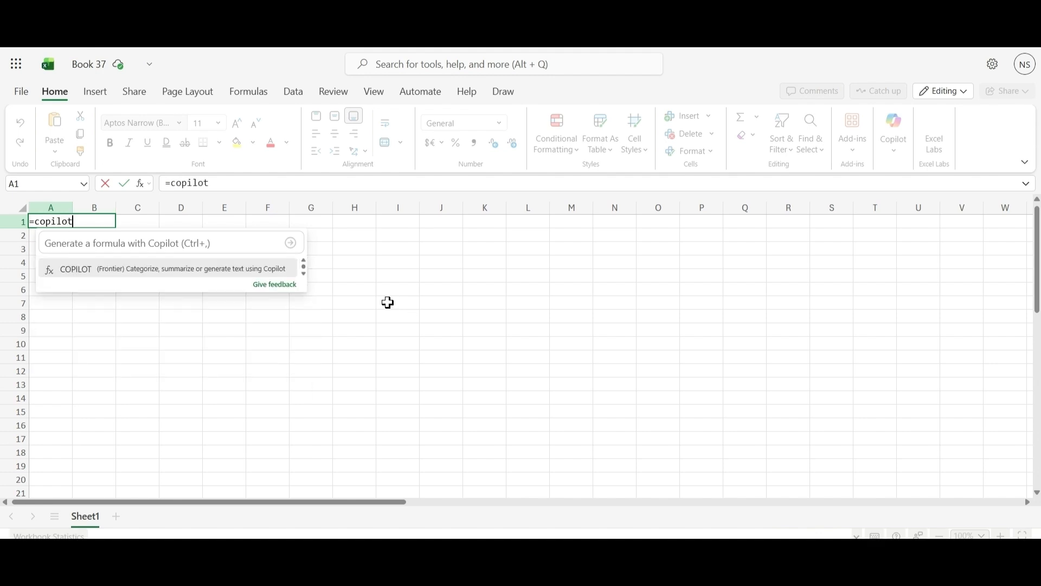
text(()
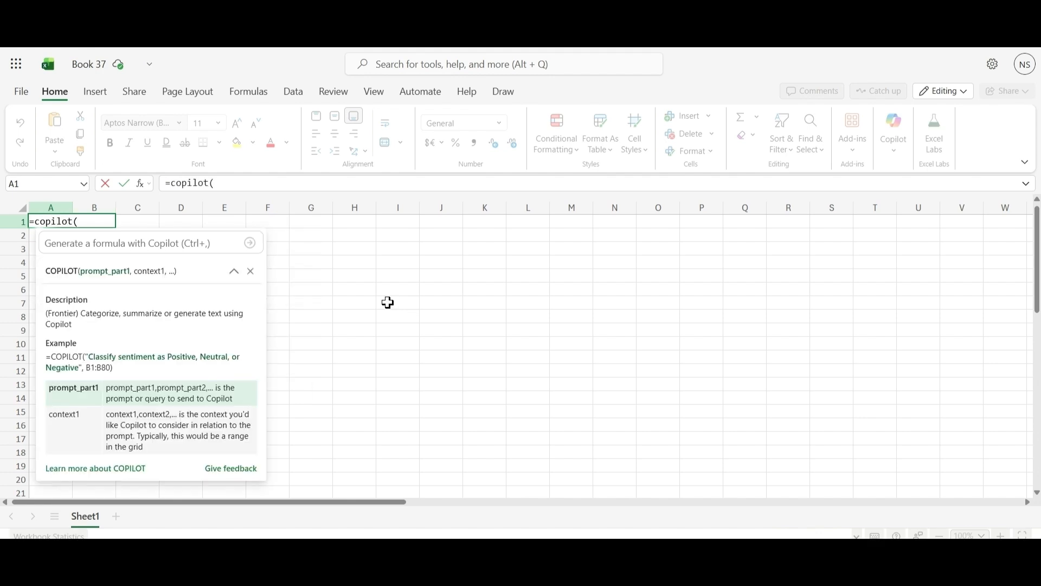
text("")
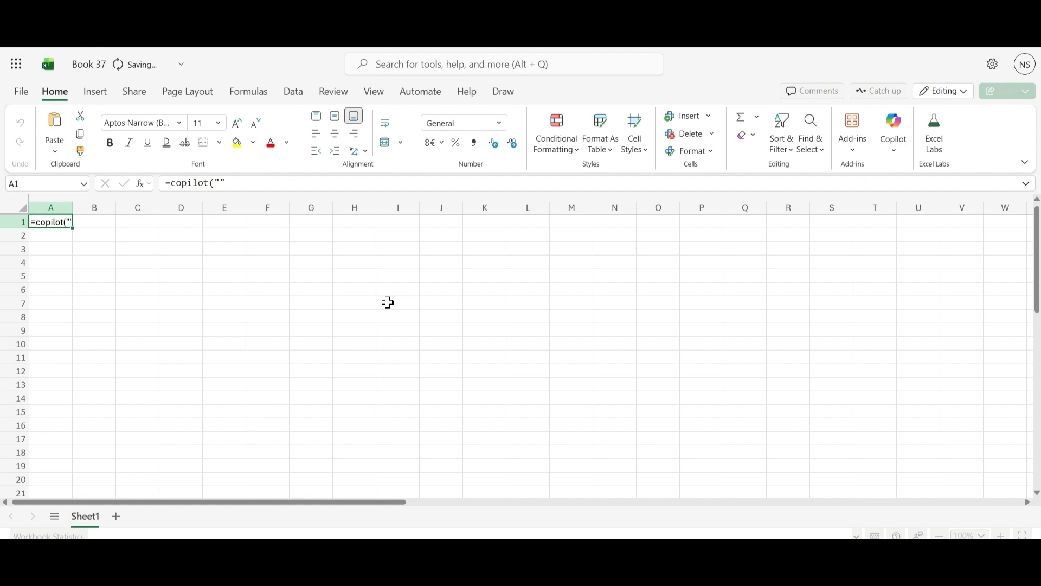
click(237, 180)
text())
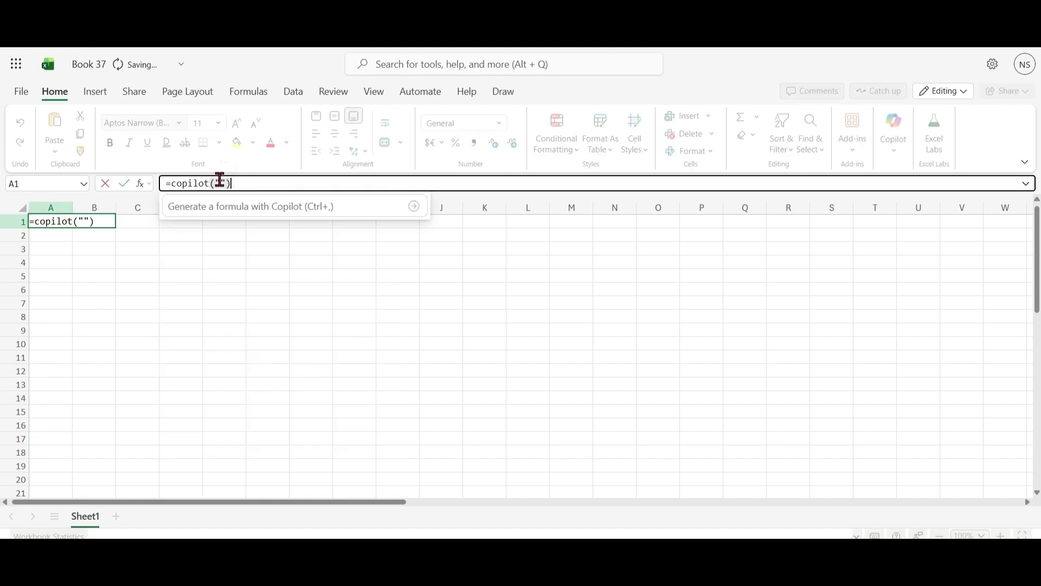
click(220, 180)
text(Please provide 20 diversified feedback on GenAI from multiple countries)
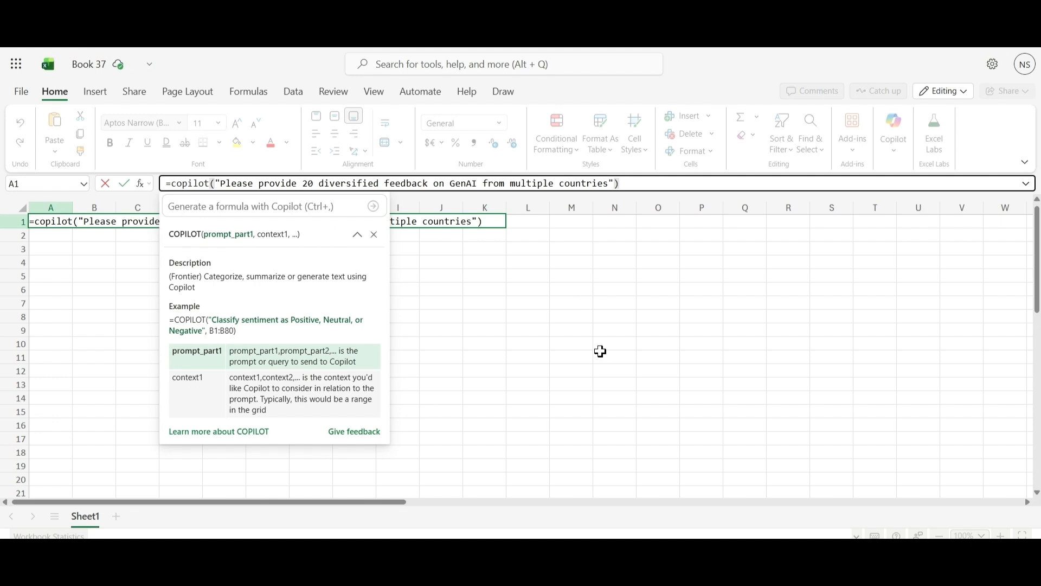
click(656, 185)
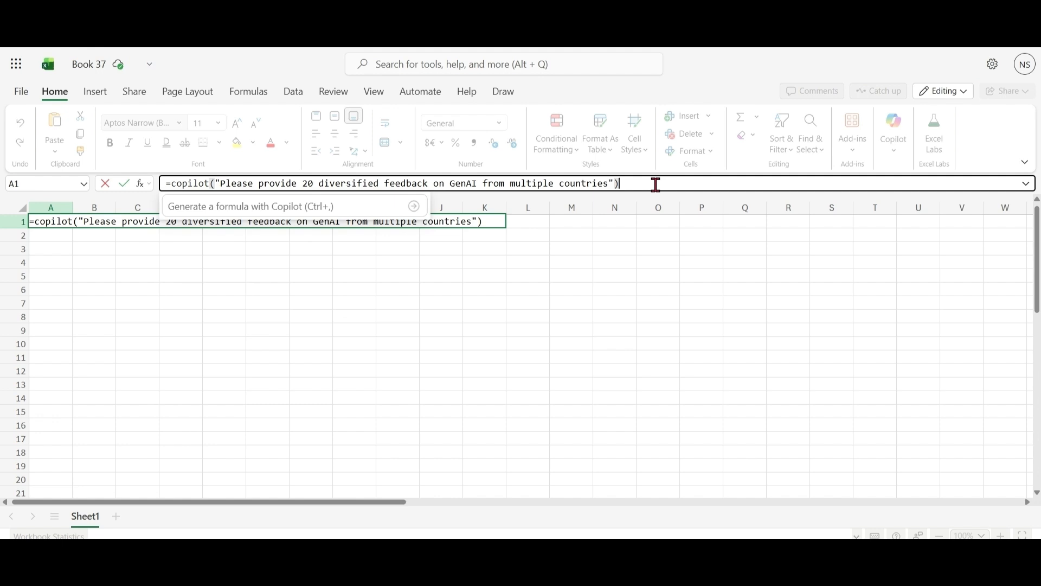
key(Return)
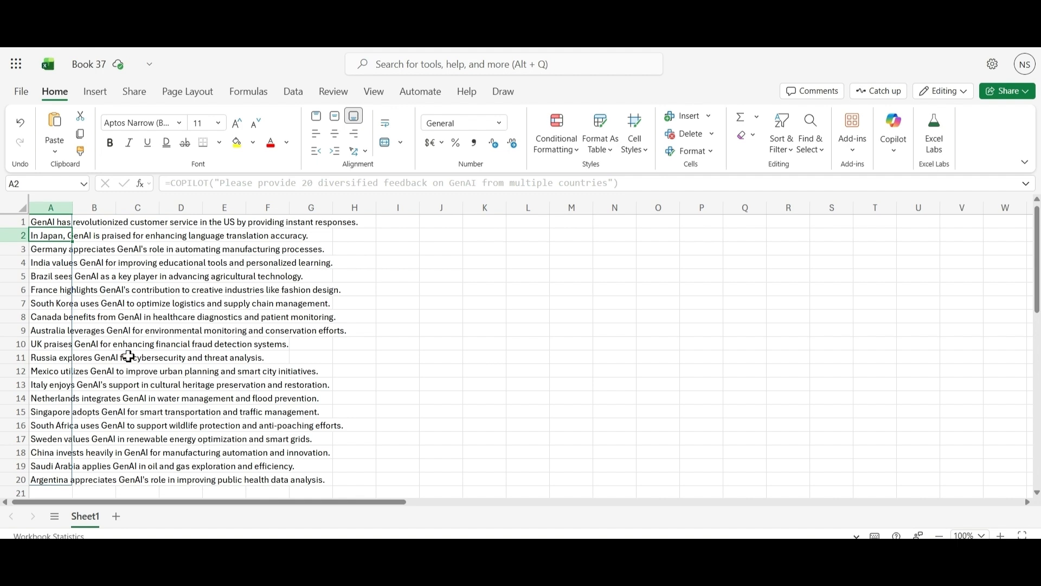
click(92, 223)
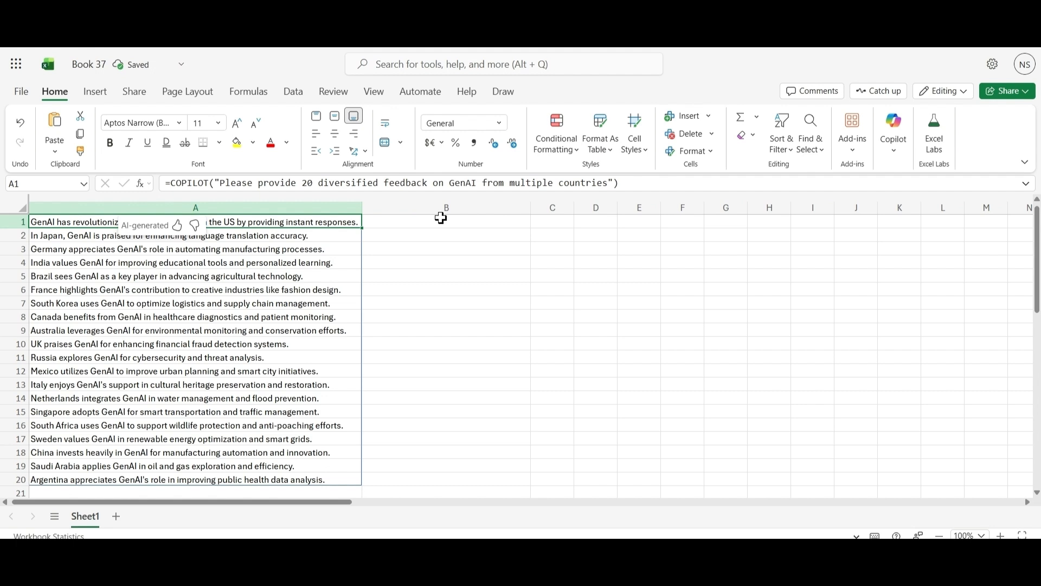
Begin a COPILOT formula in cell B1 with the prompt "Please give me sentiments data".
click(441, 218)
text(=)
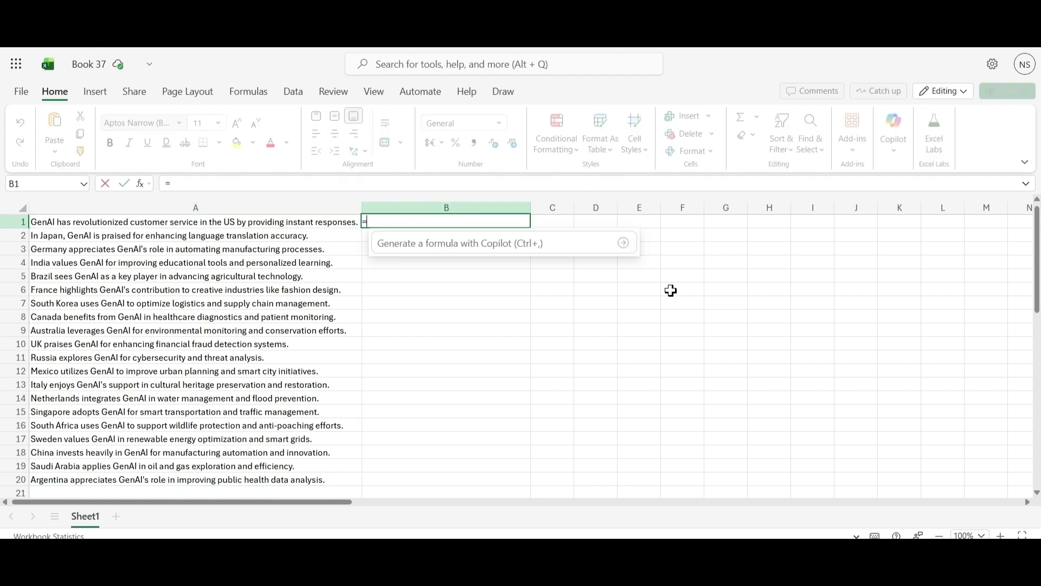
text(copi)
key(Tab)
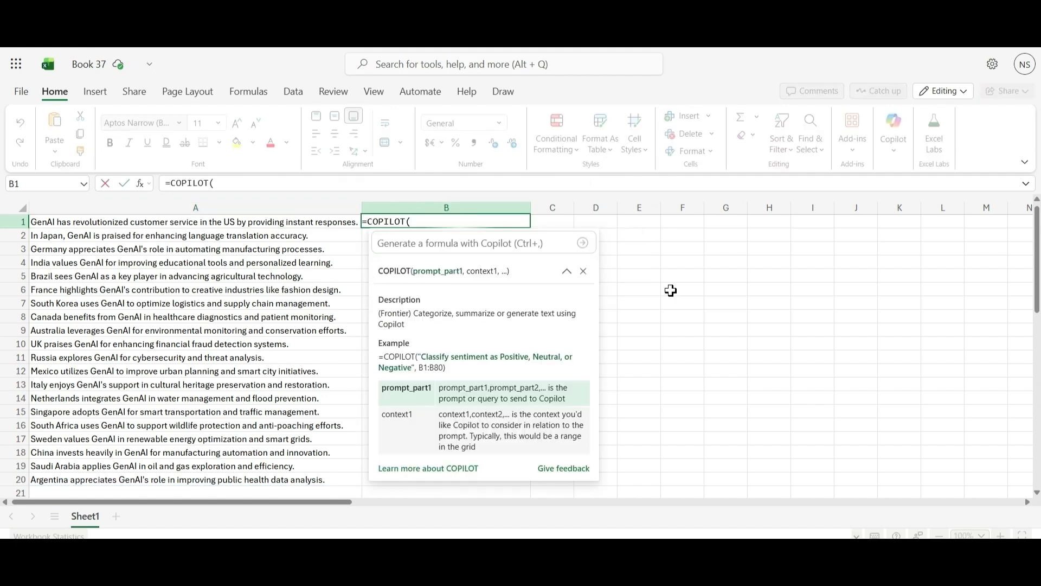
text("Please gi)
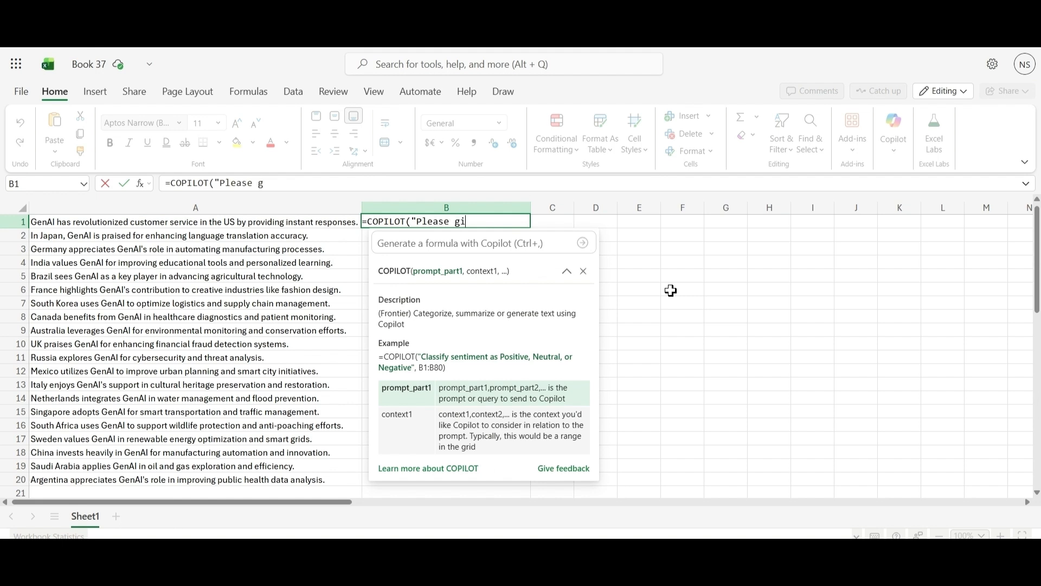
text(ve me sentim)
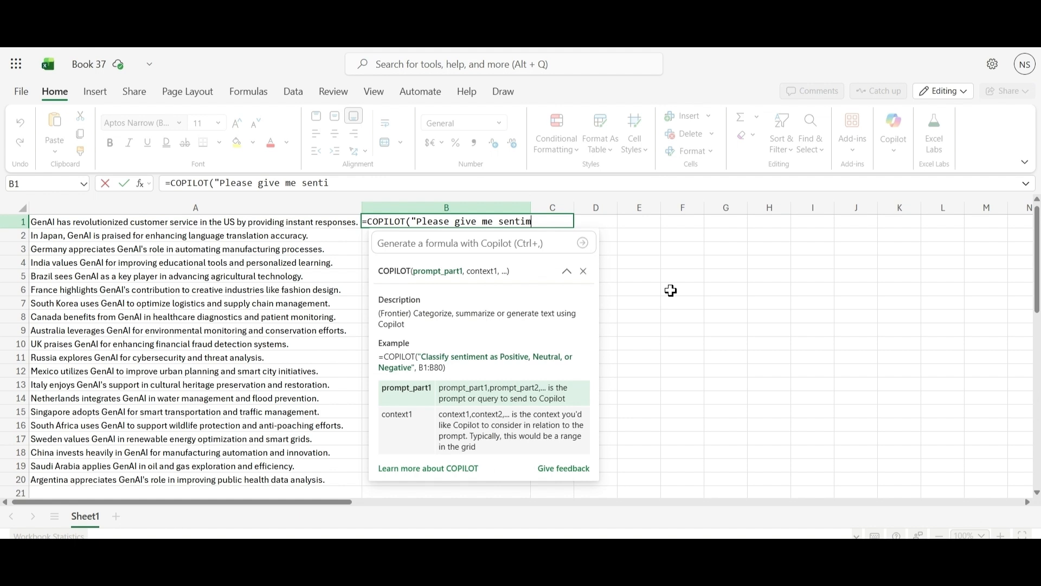
text(ents data")
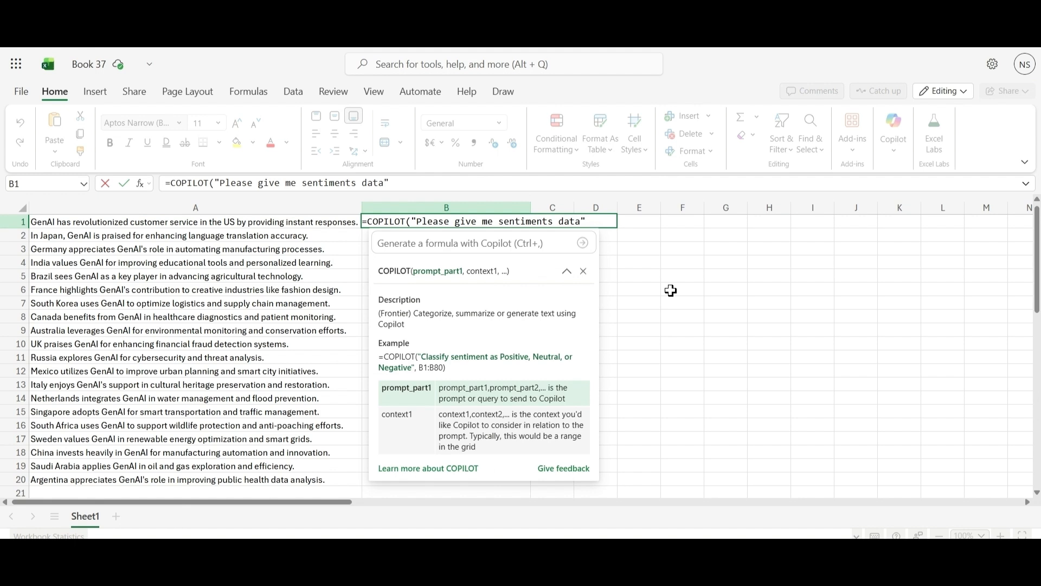
text(,)
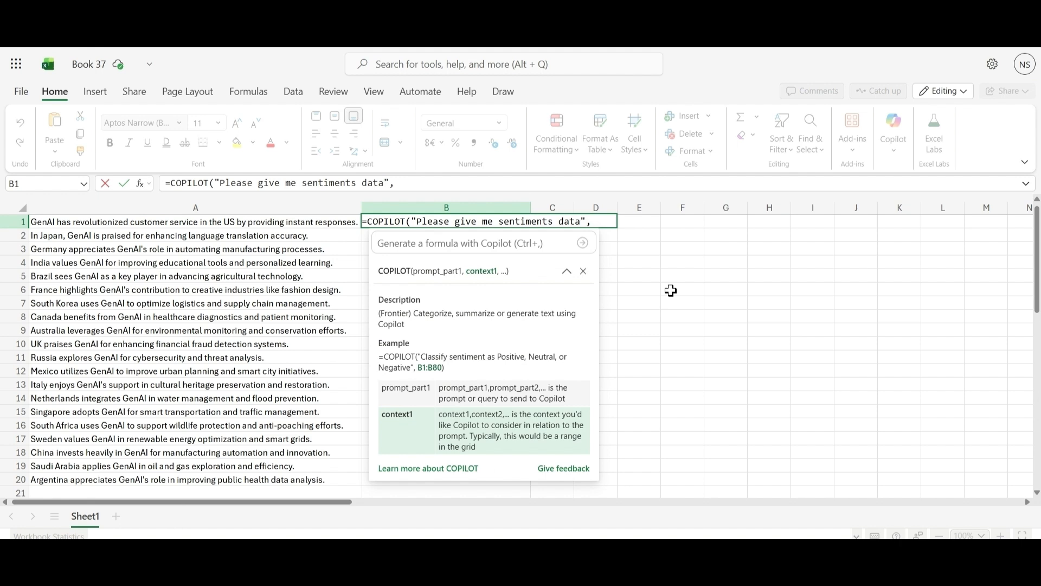
text(a1:)
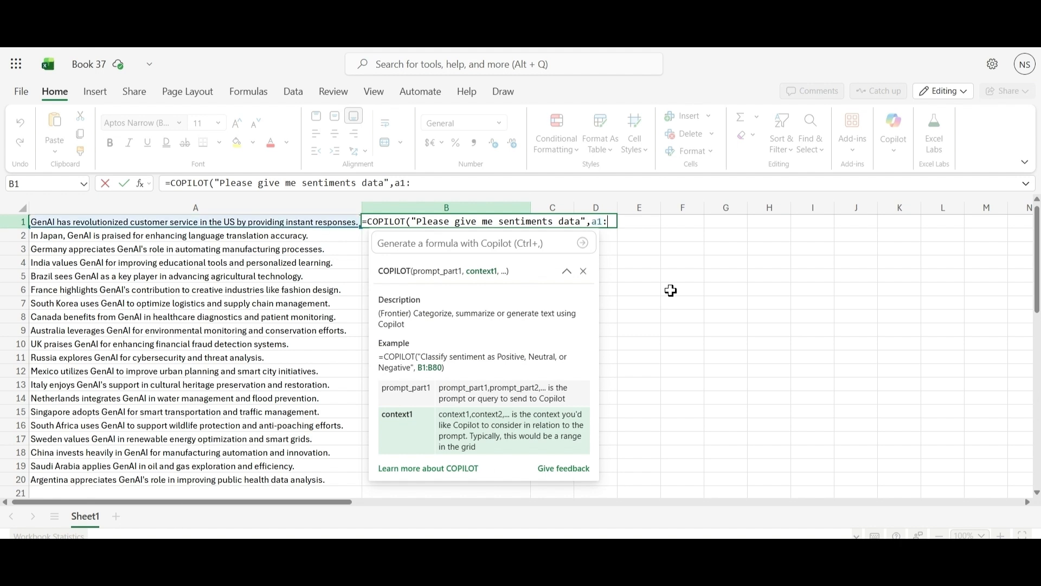
text(a2)
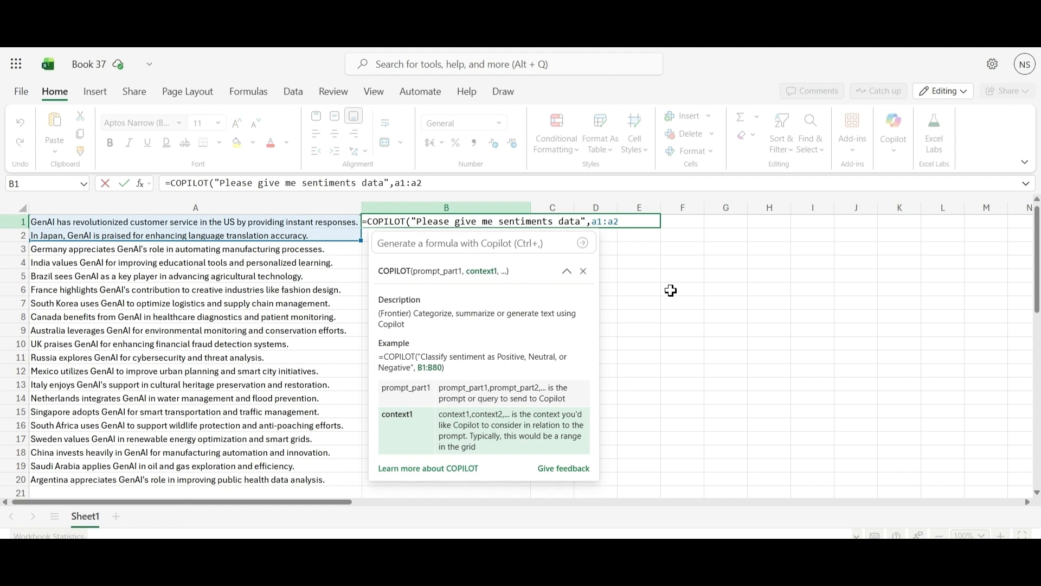
text(0))
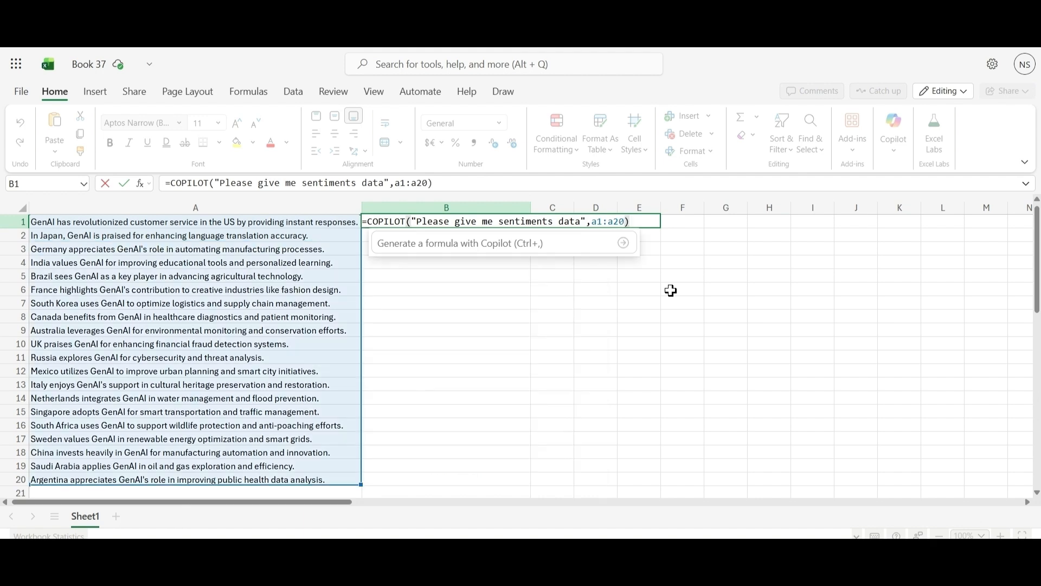
Add the range A1:A20 as context to the B1 formula and run it.
key(Return)
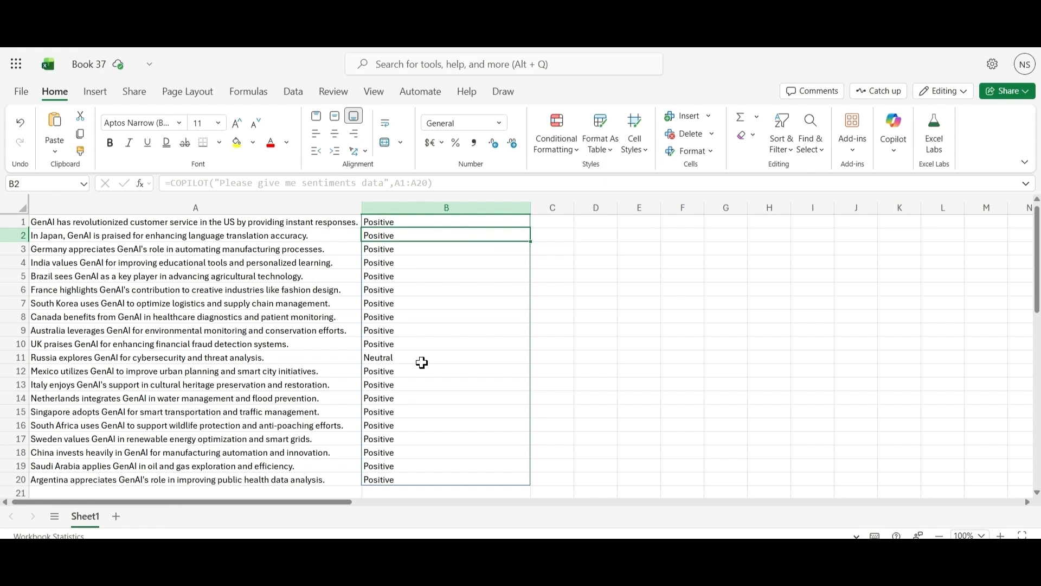
Enter a COPILOT formula in C1 with the prompt "can you give me emoji based on sentiment ,if neutral or unahppy show me red emoji".
click(554, 223)
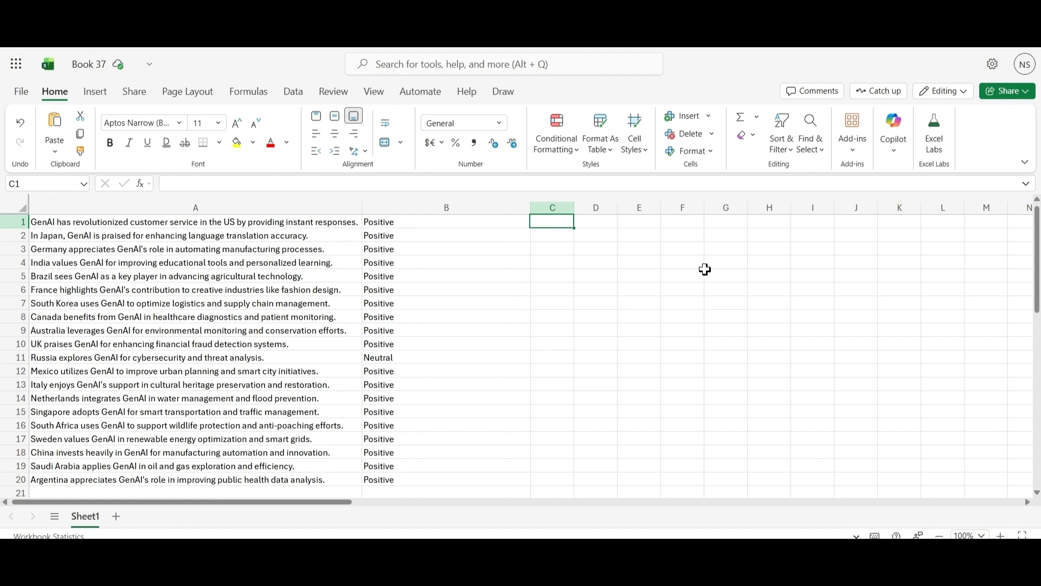
text(=co)
click(570, 270)
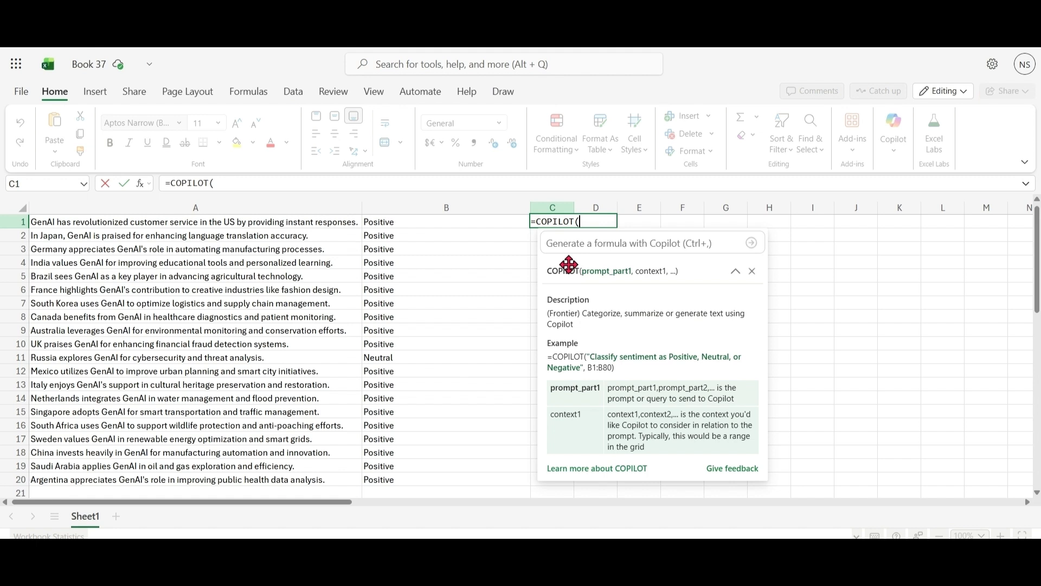
text(""))
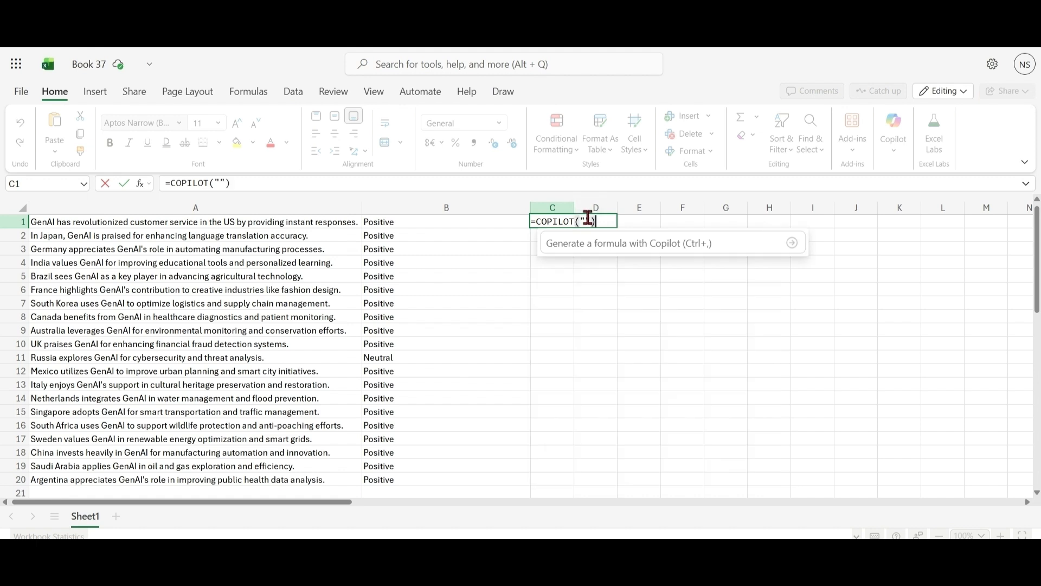
click(239, 183)
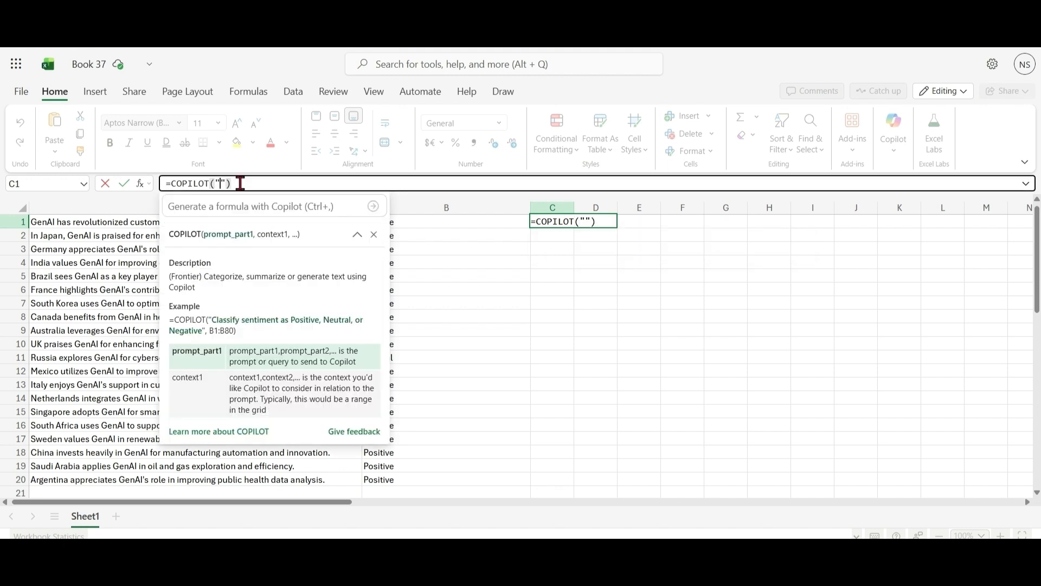
text(can you give me emoji based on sentiment ,if neutral or unahppy show me red emoji)
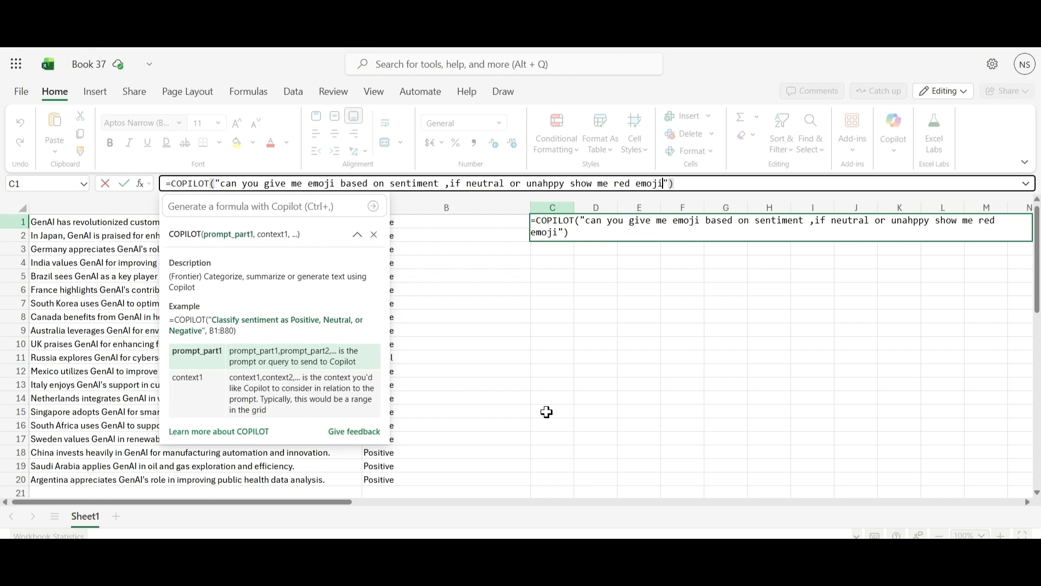
key(Return)
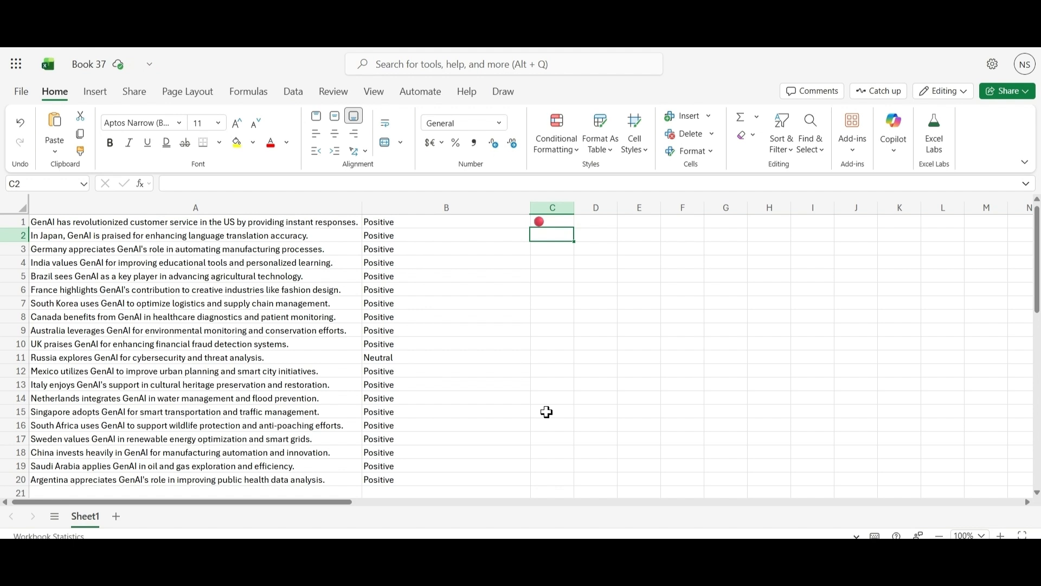
Add the range B1:B20 as context to the emoji formula in C1 and rerun it.
key(Up)
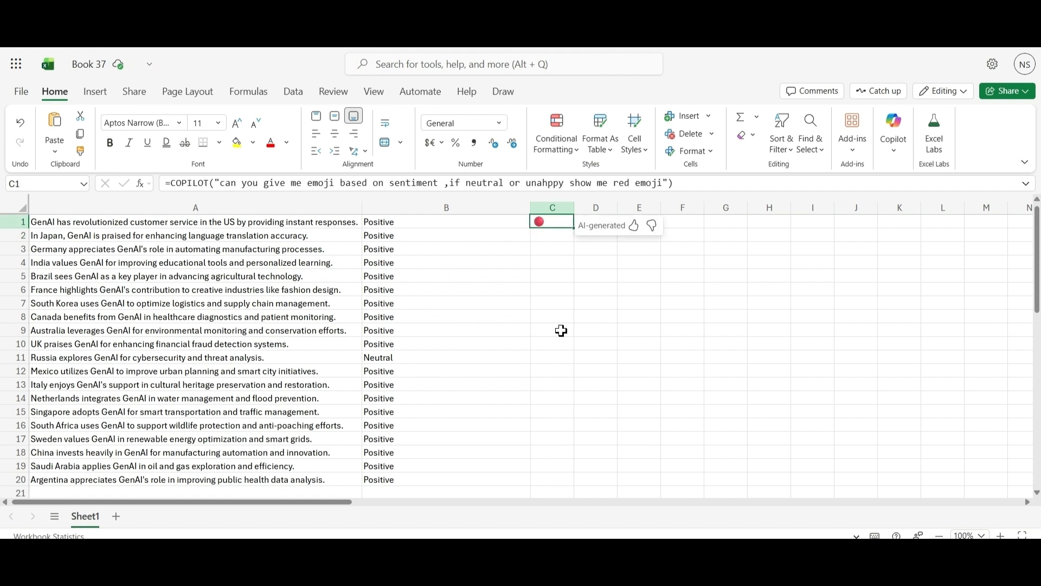
click(671, 181)
text(,)
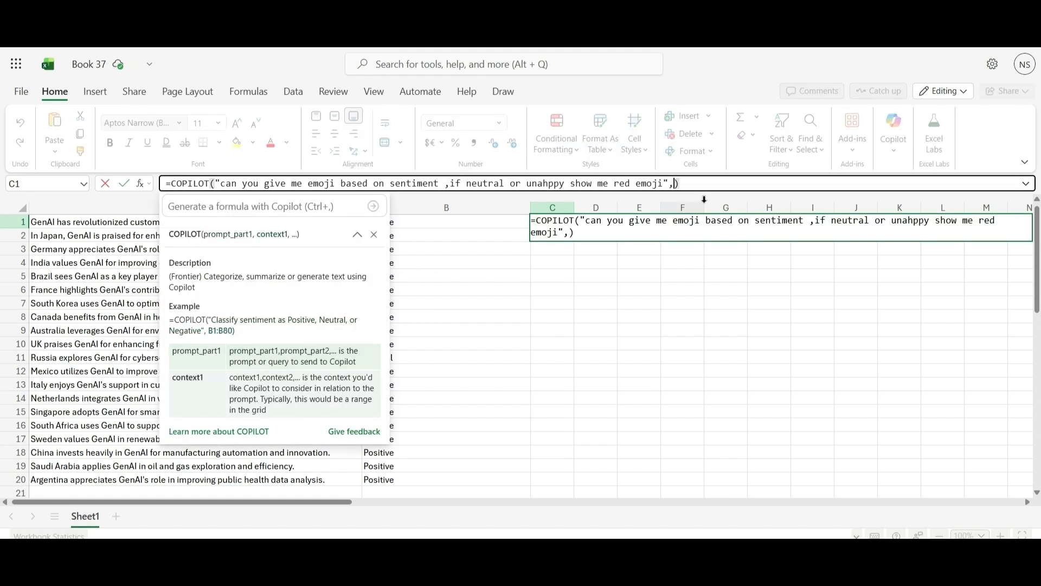
text(b1)
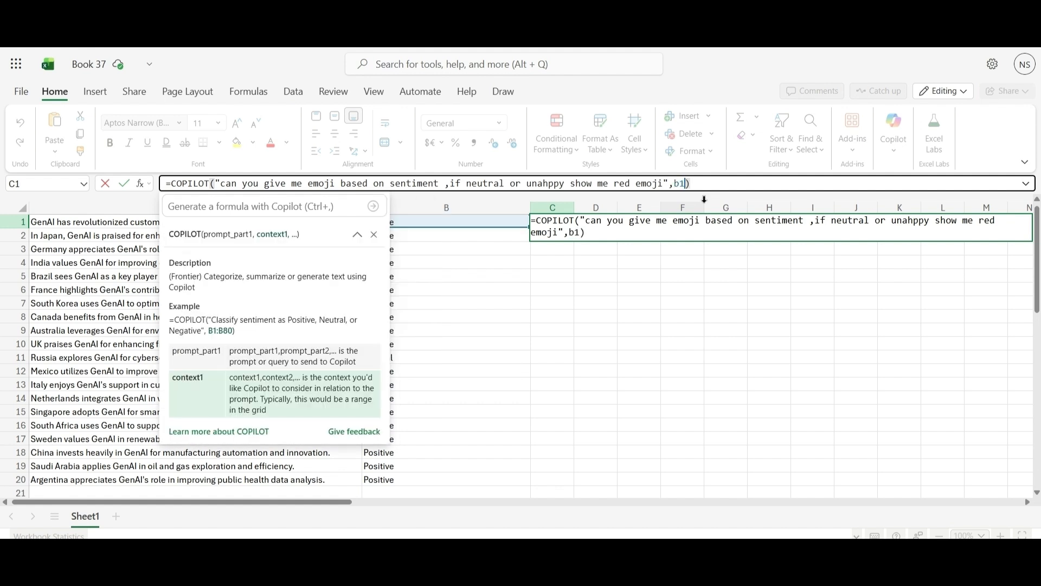
text(:b20)
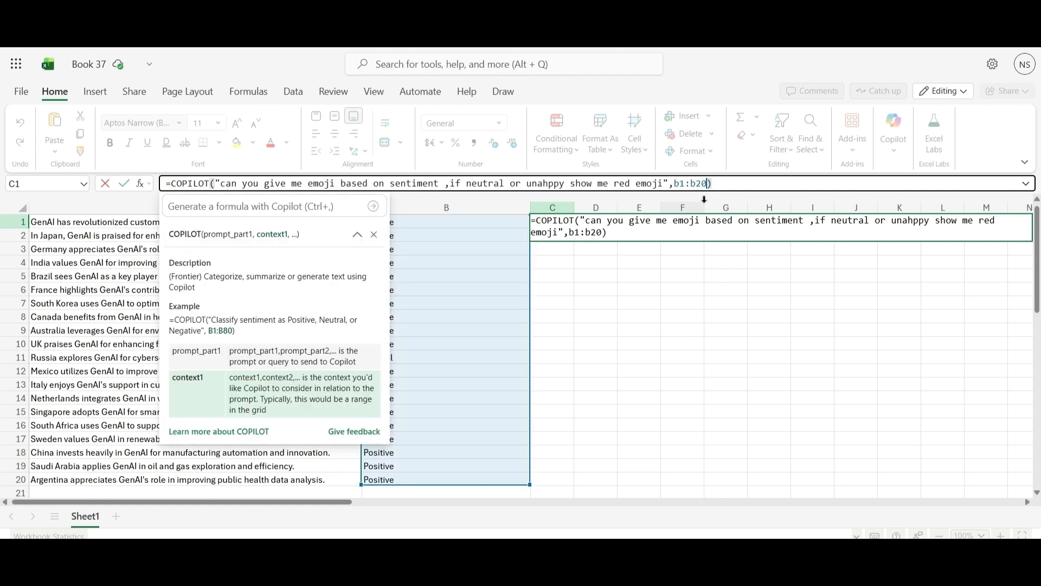
key(Return)
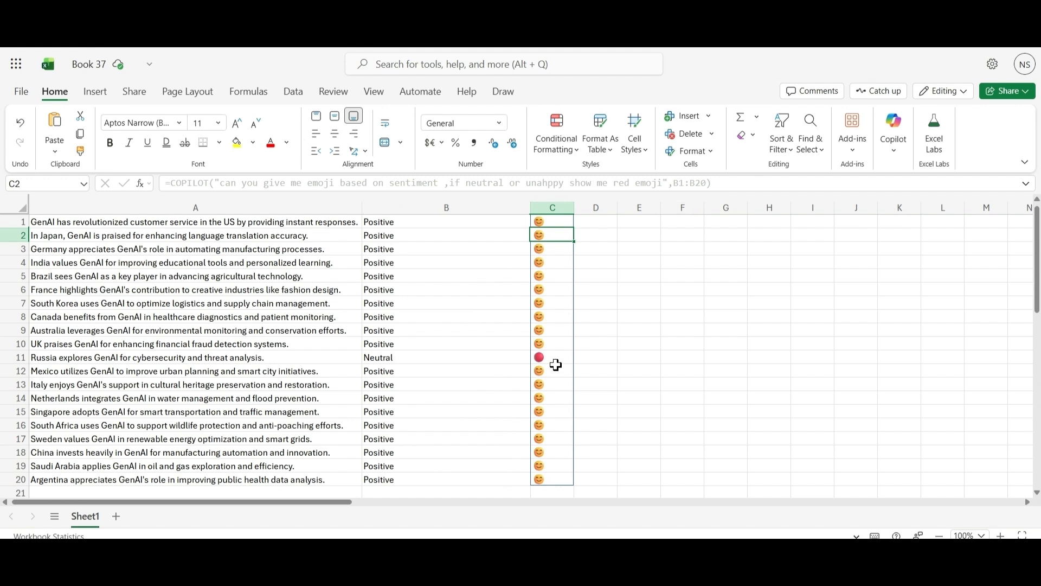
click(768, 383)
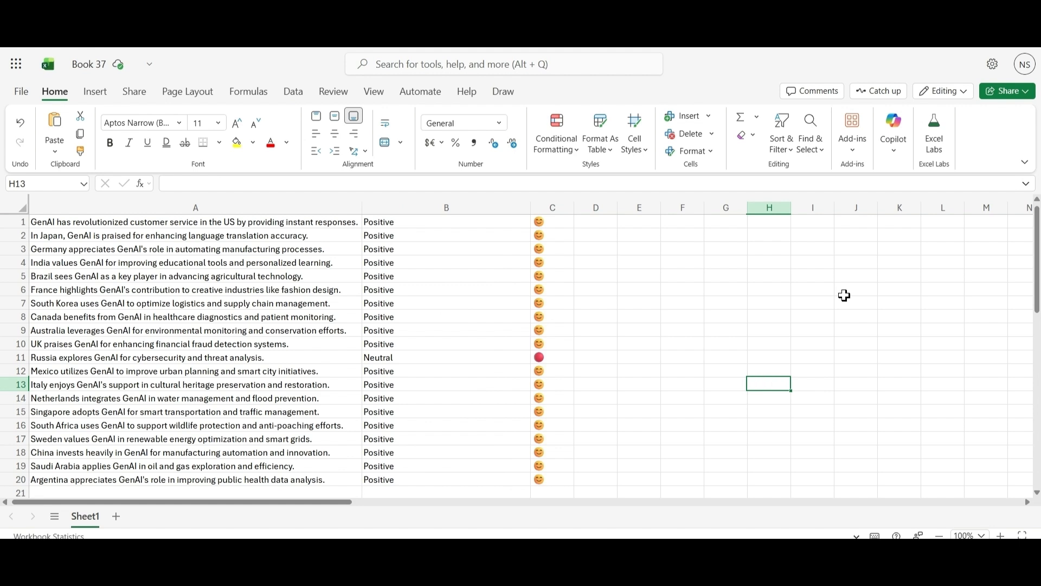
Enter the heading "Sentiment Caegory" in J1 with the categories Happy, Unhappy and Okyish in J2:J4.
click(865, 222)
text(Sentiment Caegory)
key(Return)
text(Happy)
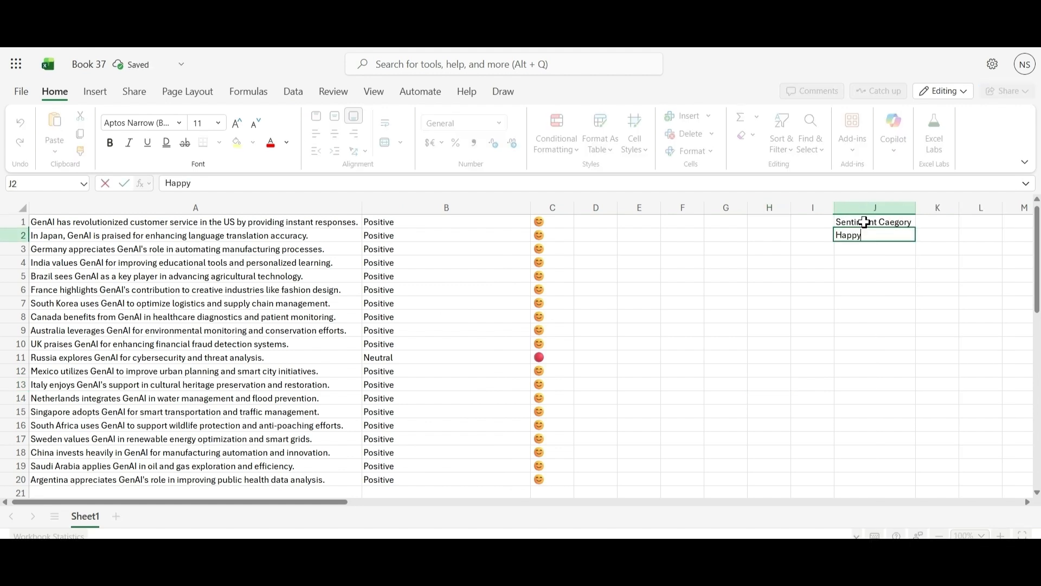
key(Return)
text(Unhappy)
key(Return)
text(Okyish)
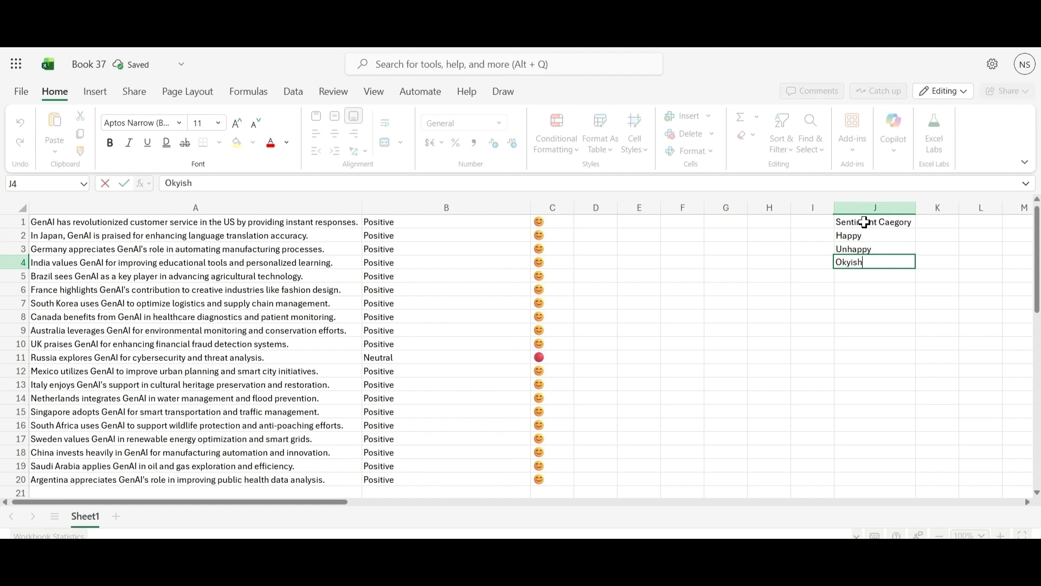
Start a COPILOT formula in D1 with the prompt "Please give me sentiment" and the context range A1:A20.
click(610, 221)
text(=)
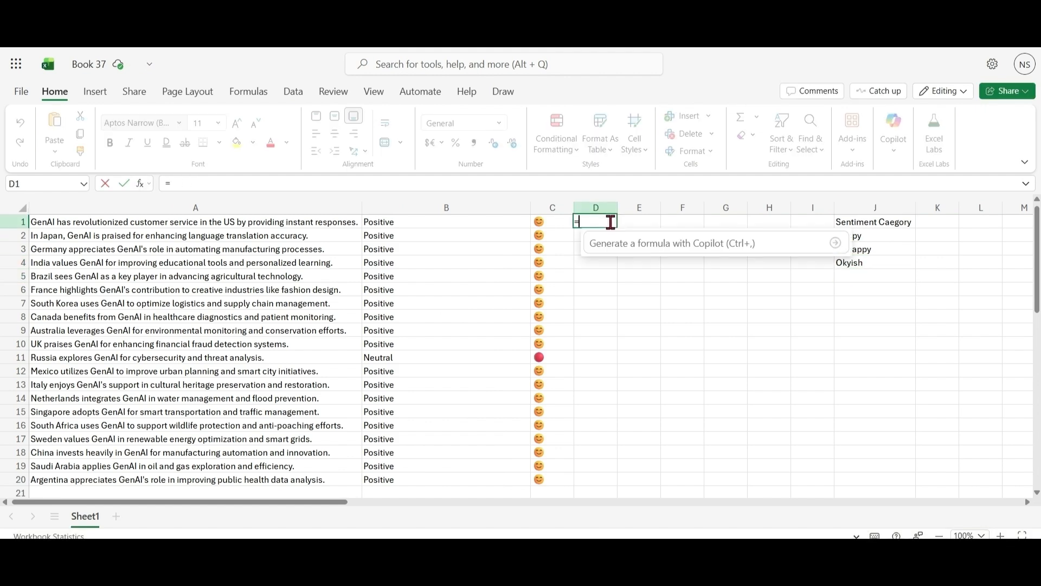
text(copilot()
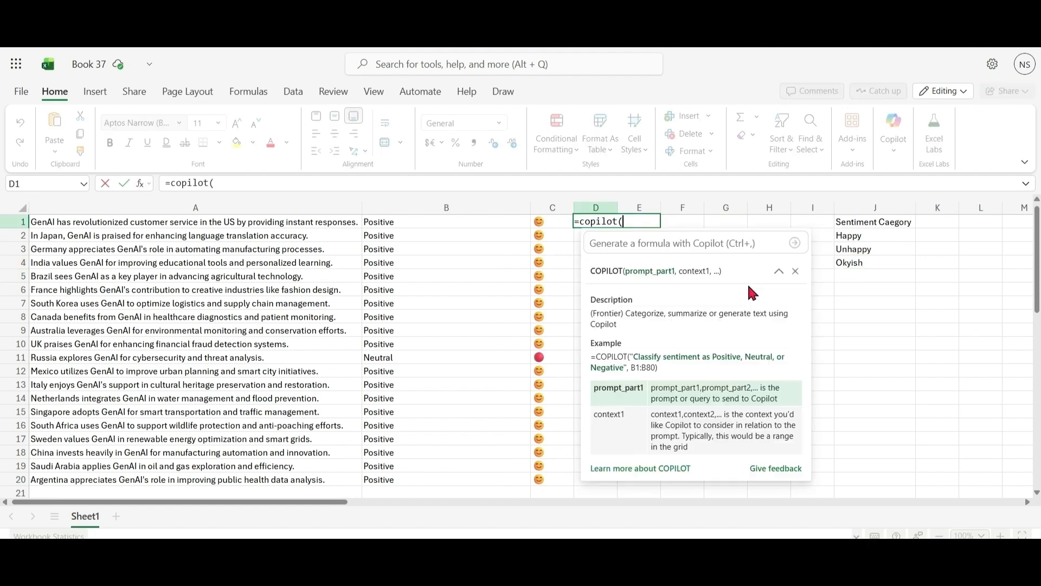
text("Please give )
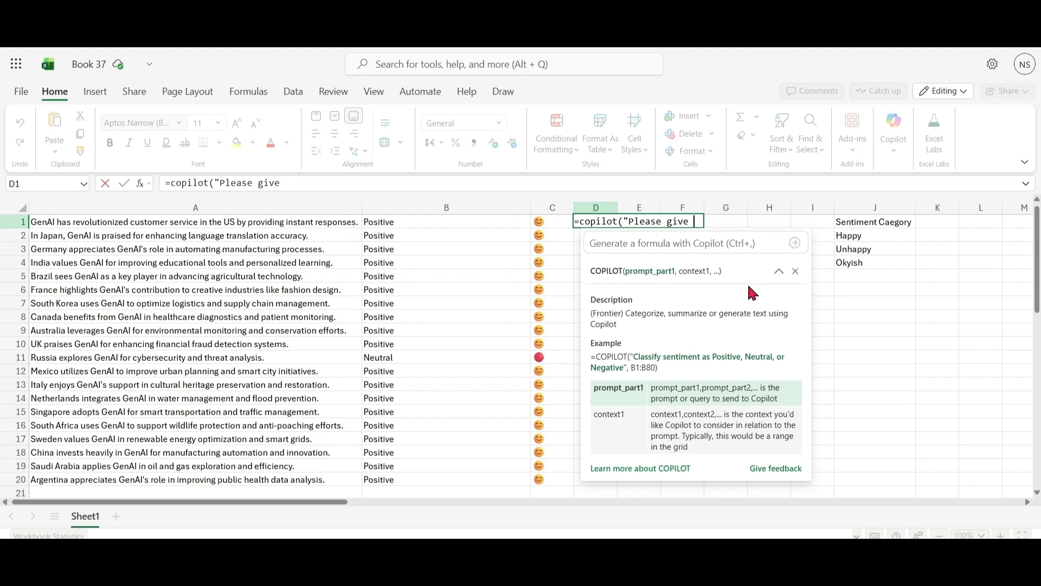
text(me sentiment)
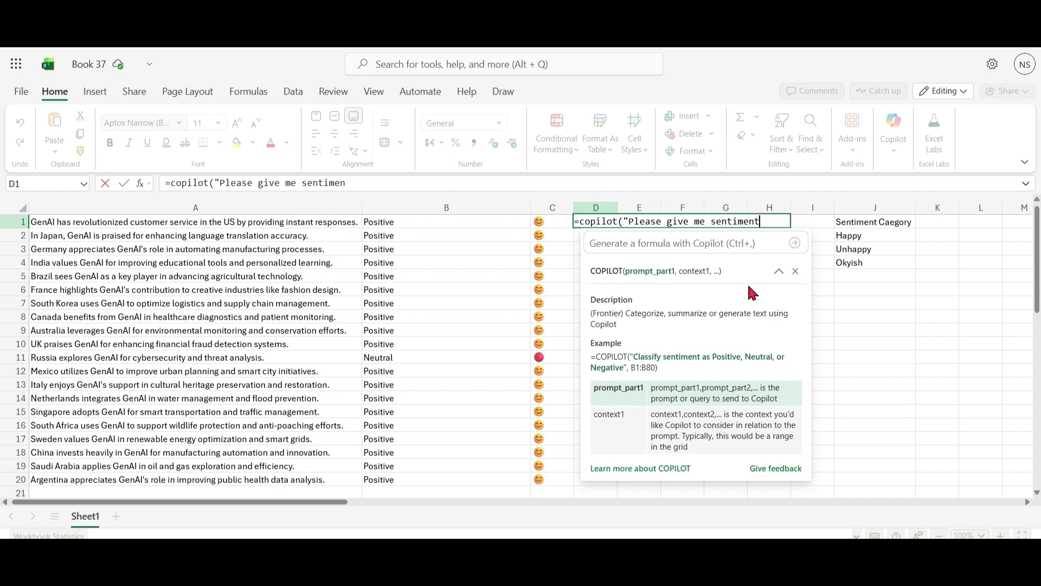
text(",)
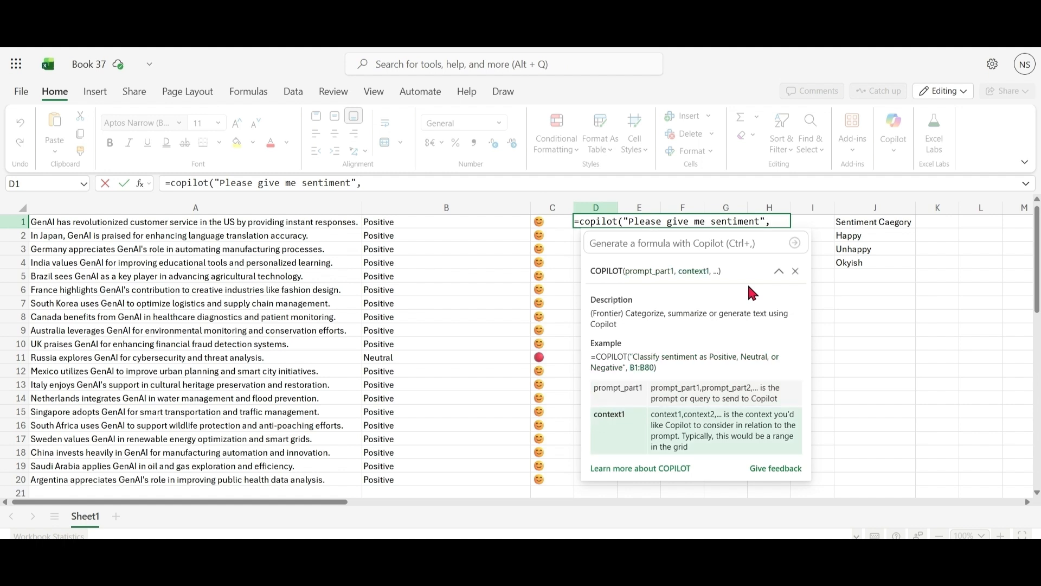
text(A1)
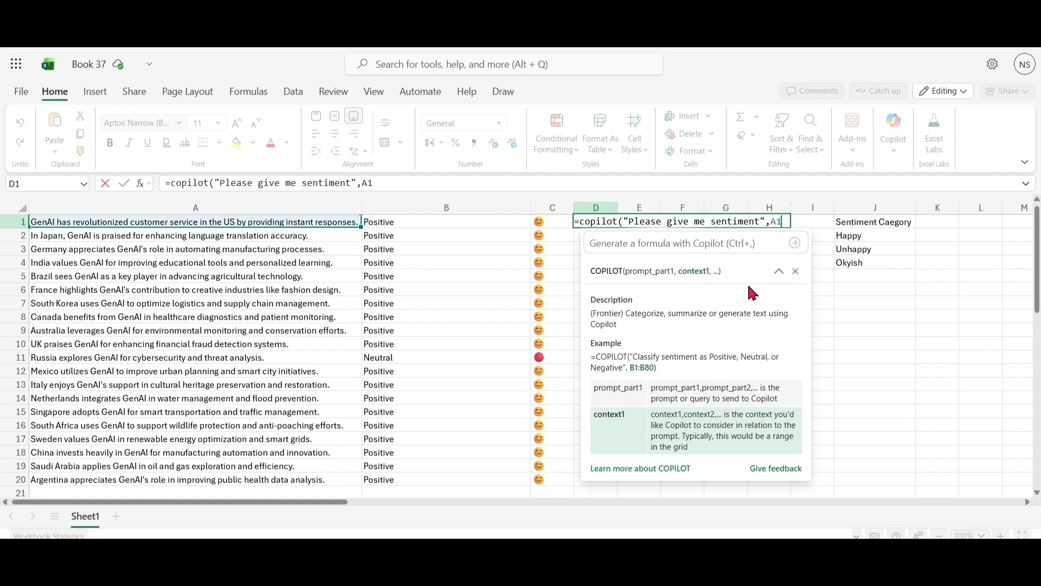
text(:a20,)
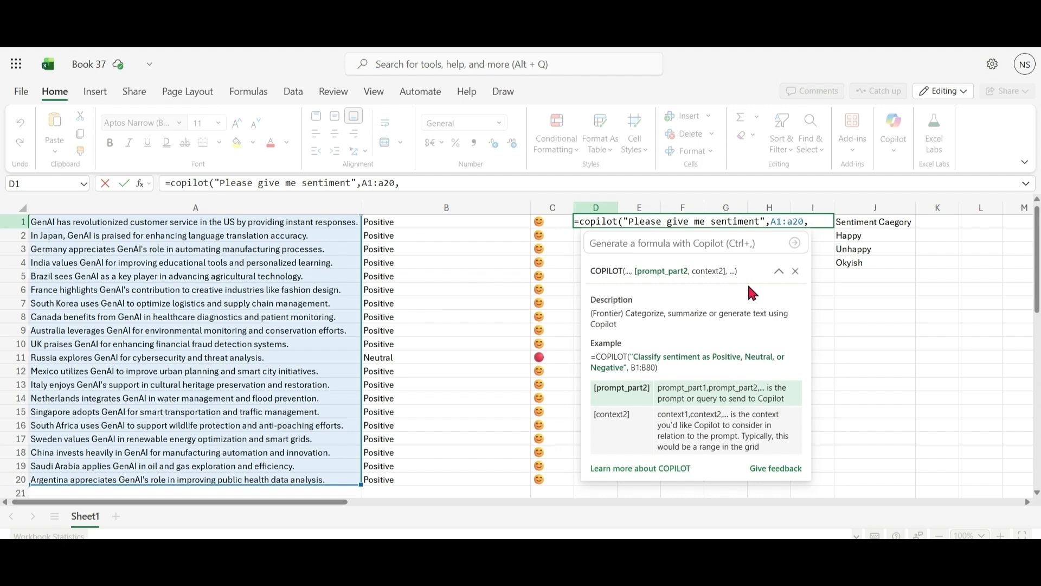
text("as per ca)
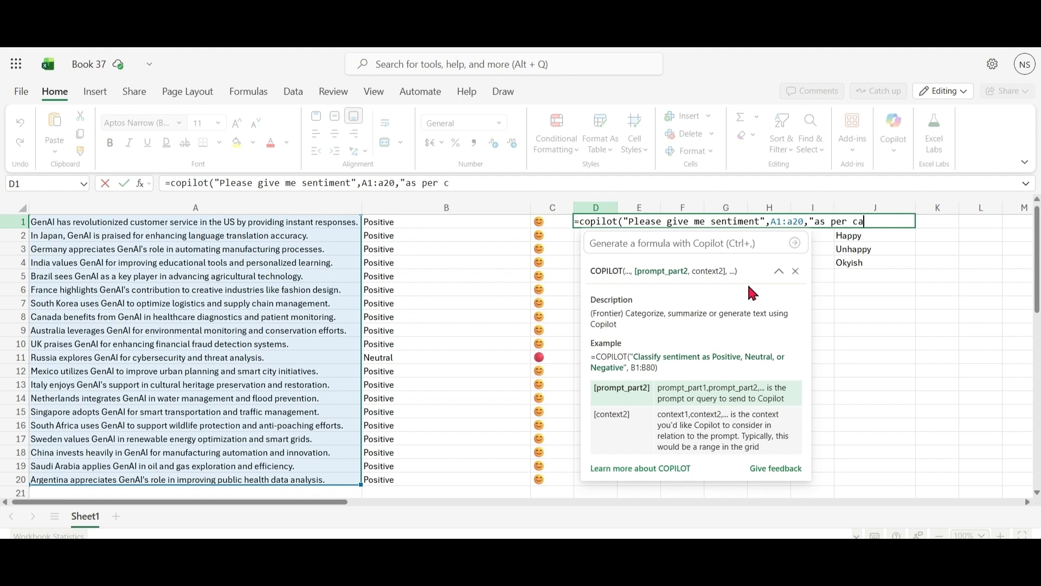
text(tegory")
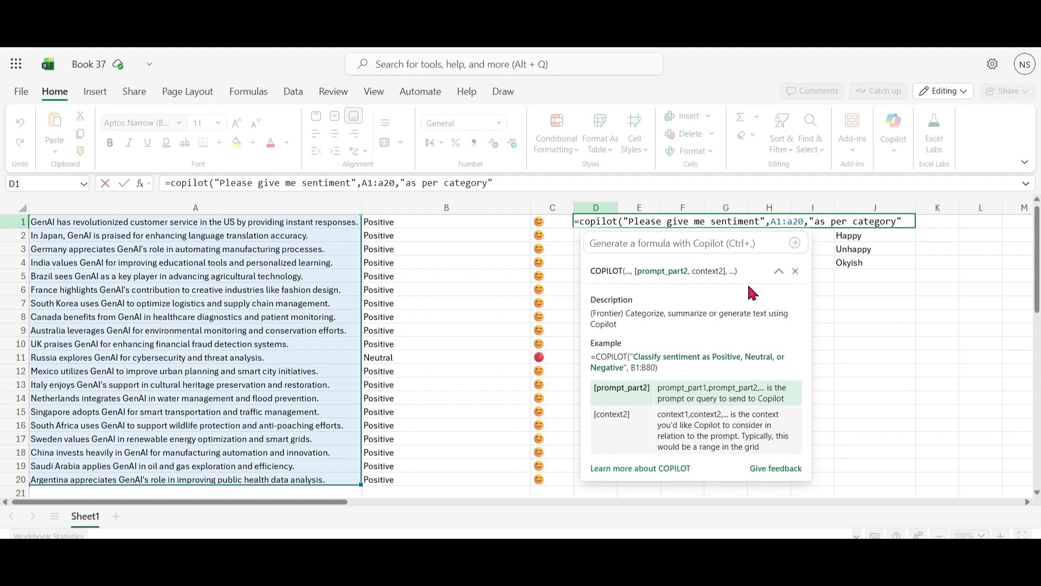
text(, )
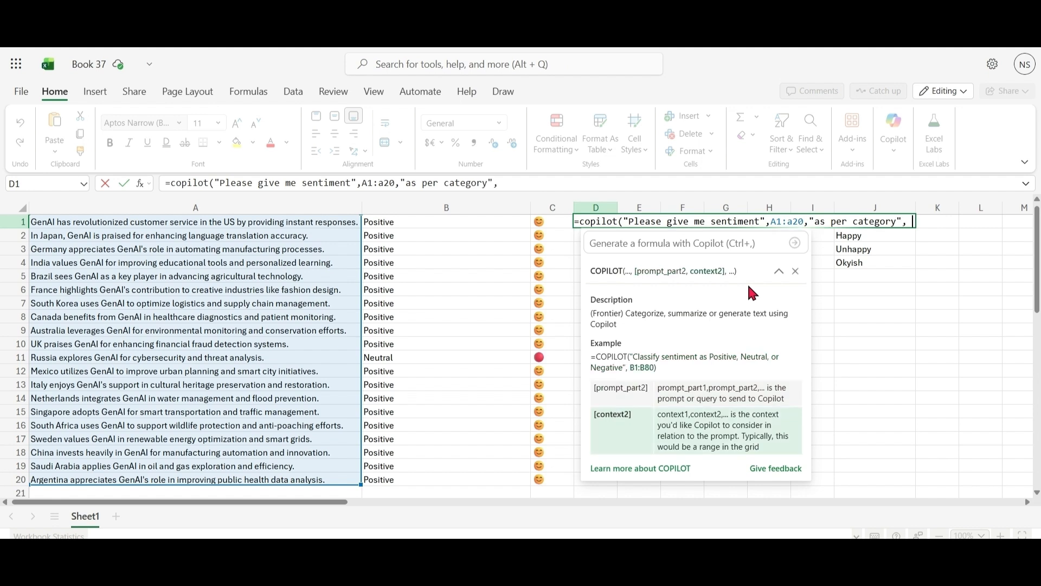
text(J)
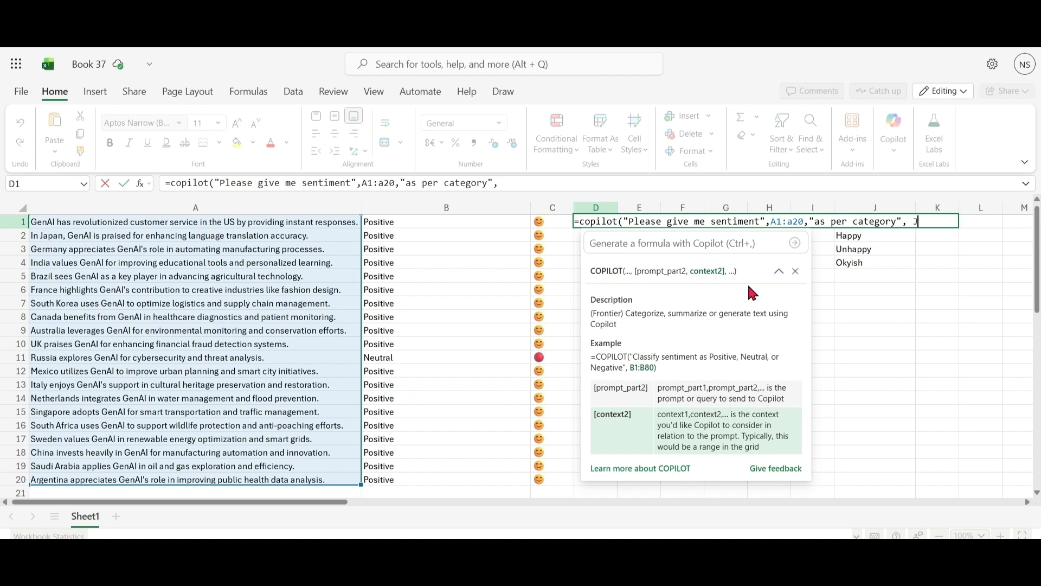
text(2:j)
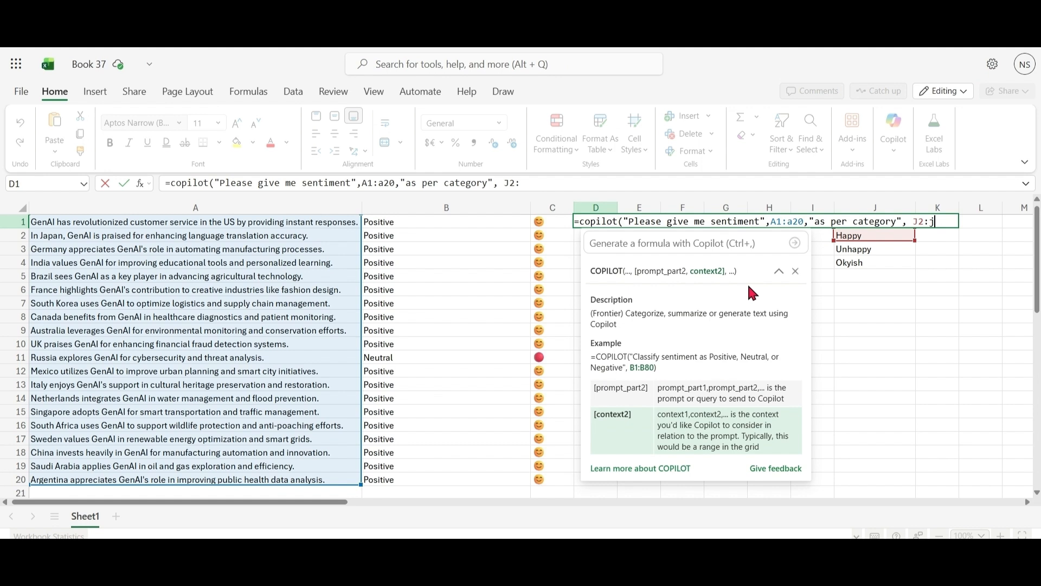
text(4)
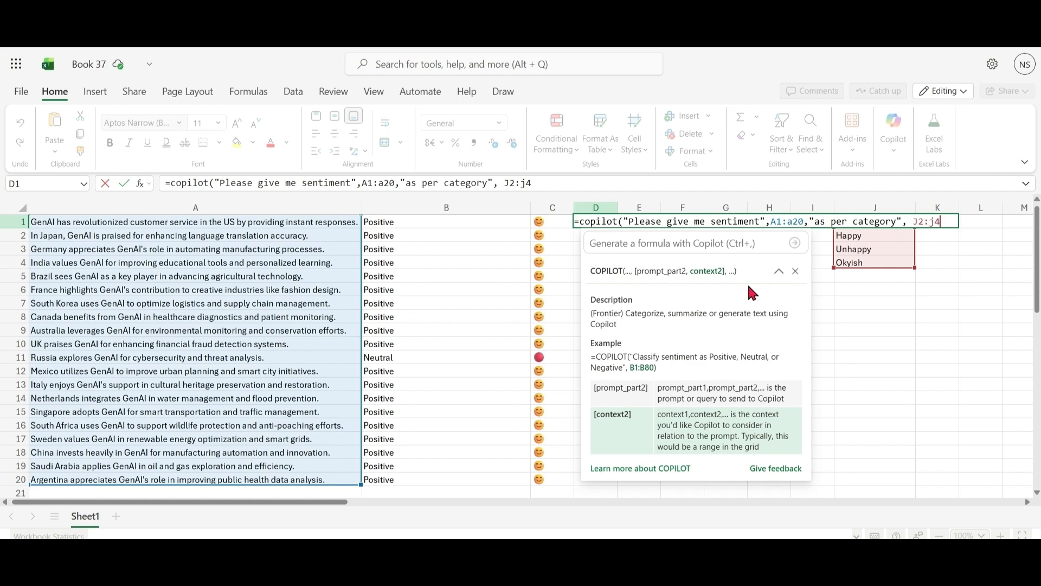
Add the second prompt part "as per category" with context J2:J4 to the D1 formula and run it.
text())
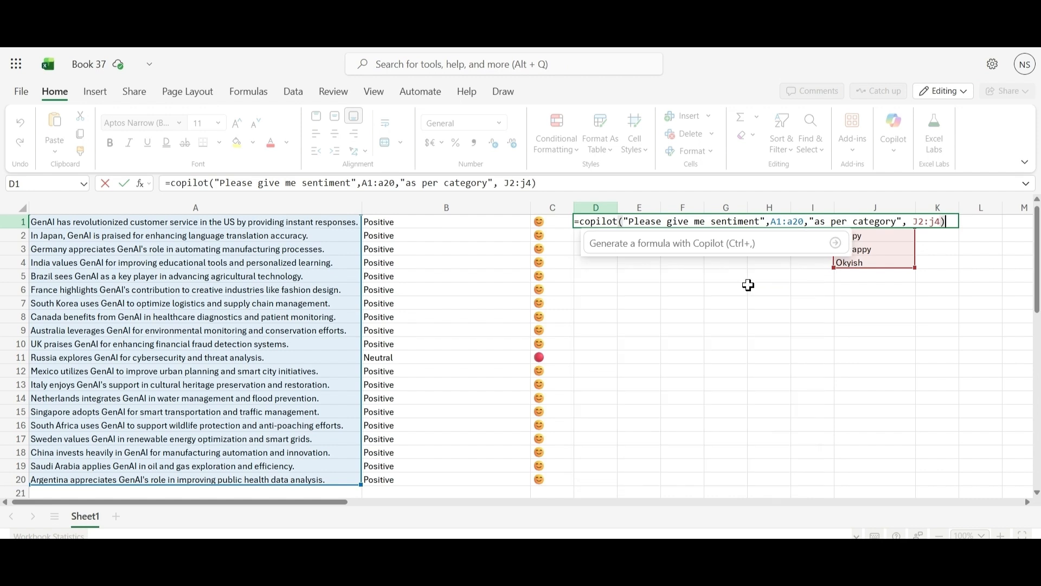
key(Return)
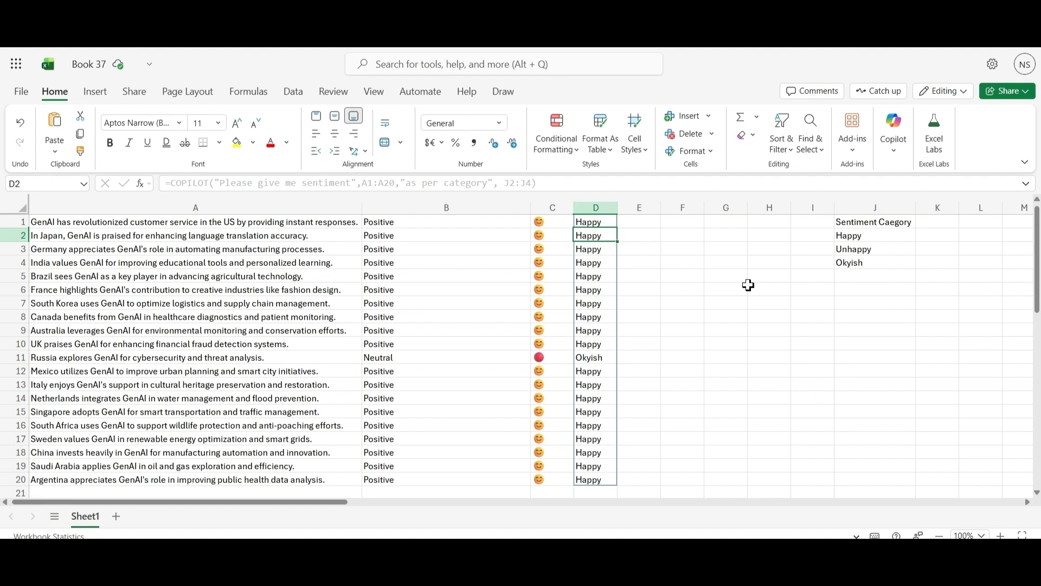
click(741, 355)
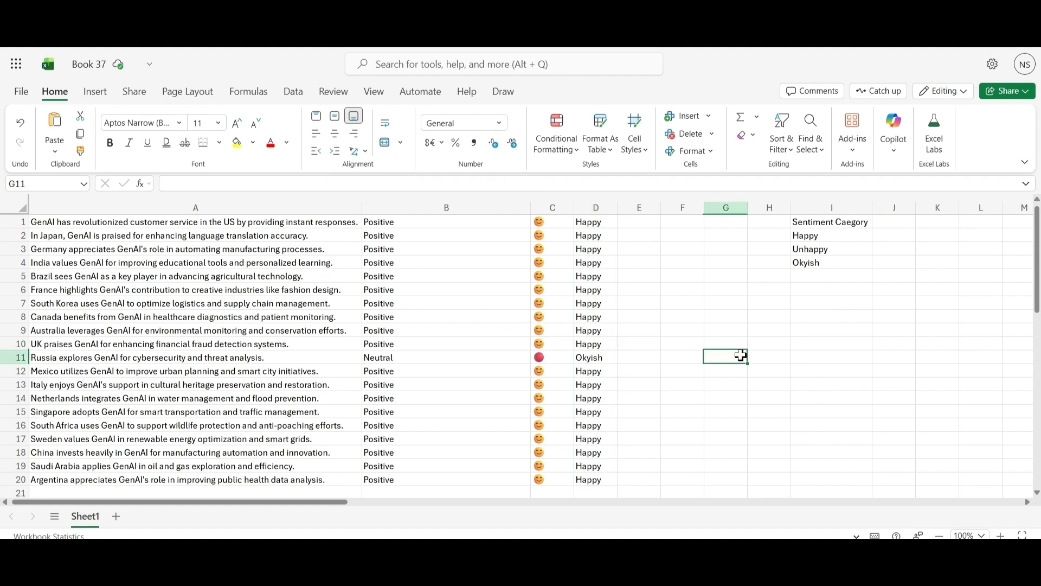